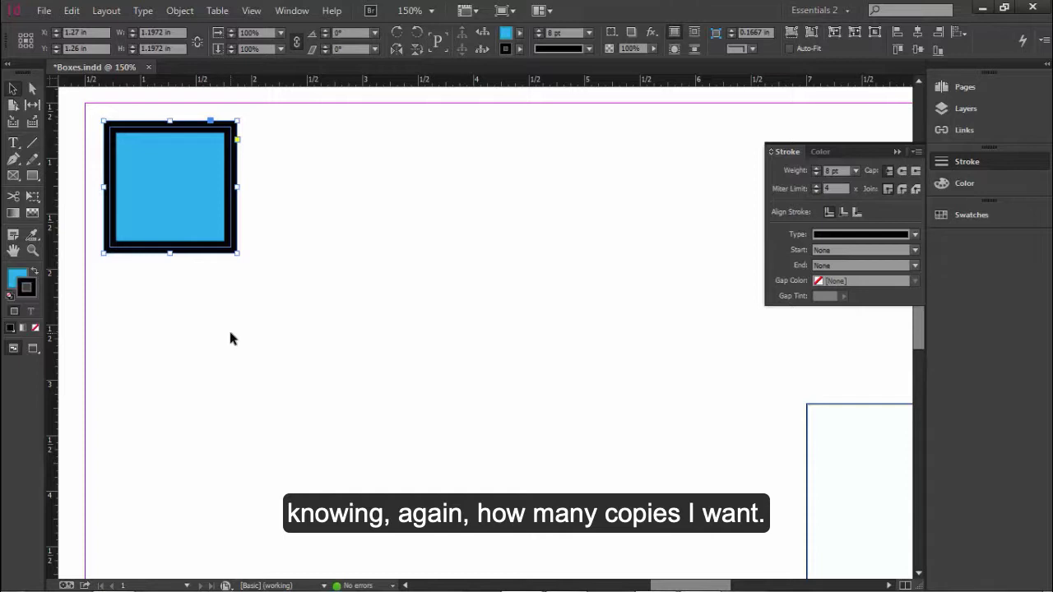
# Start Step and Repeat on the selected blue box and set the count to 4 copies.
pyautogui.click(83, 14)
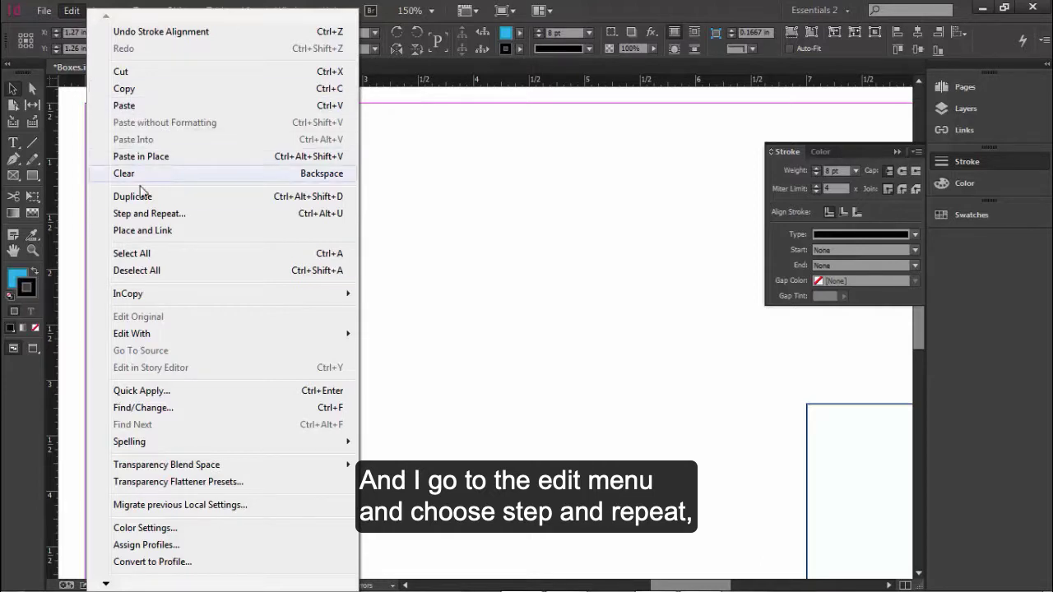
pyautogui.click(179, 215)
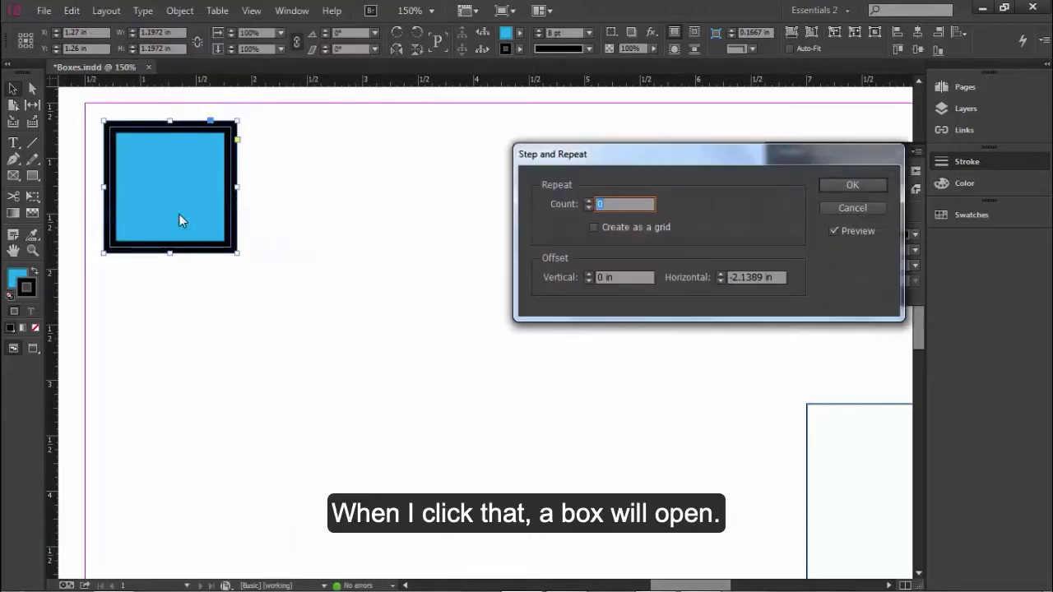
pyautogui.moveTo(636, 157); pyautogui.dragTo(473, 145)
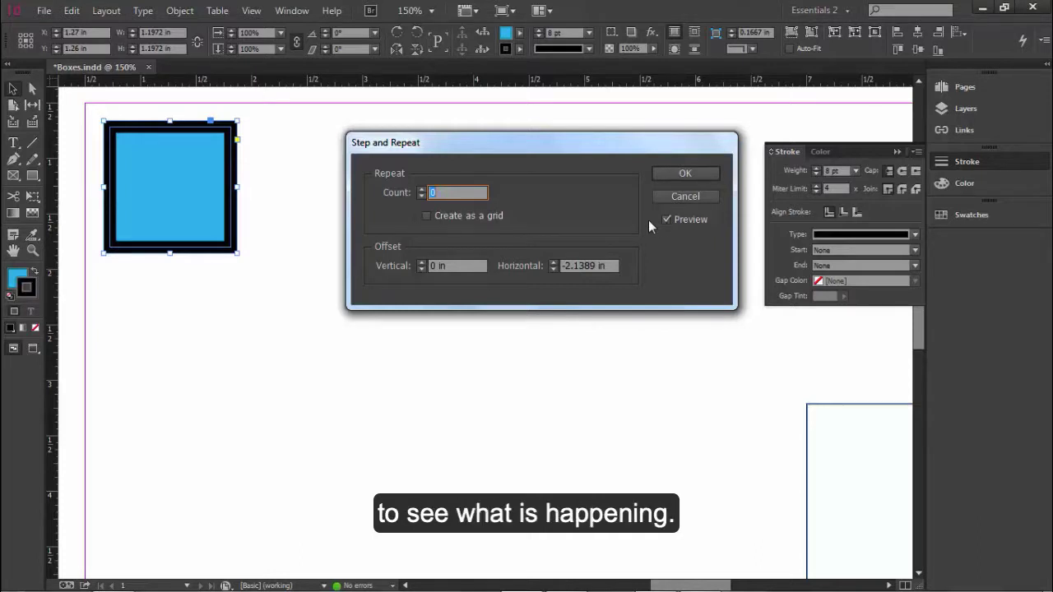
pyautogui.moveTo(560, 148); pyautogui.dragTo(670, 349)
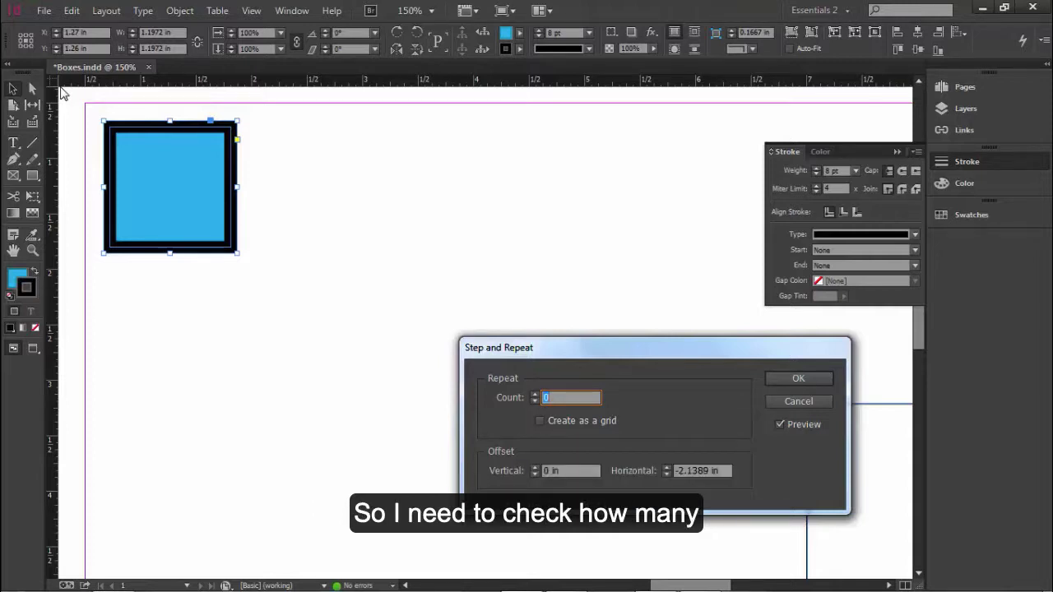
pyautogui.click(535, 394)
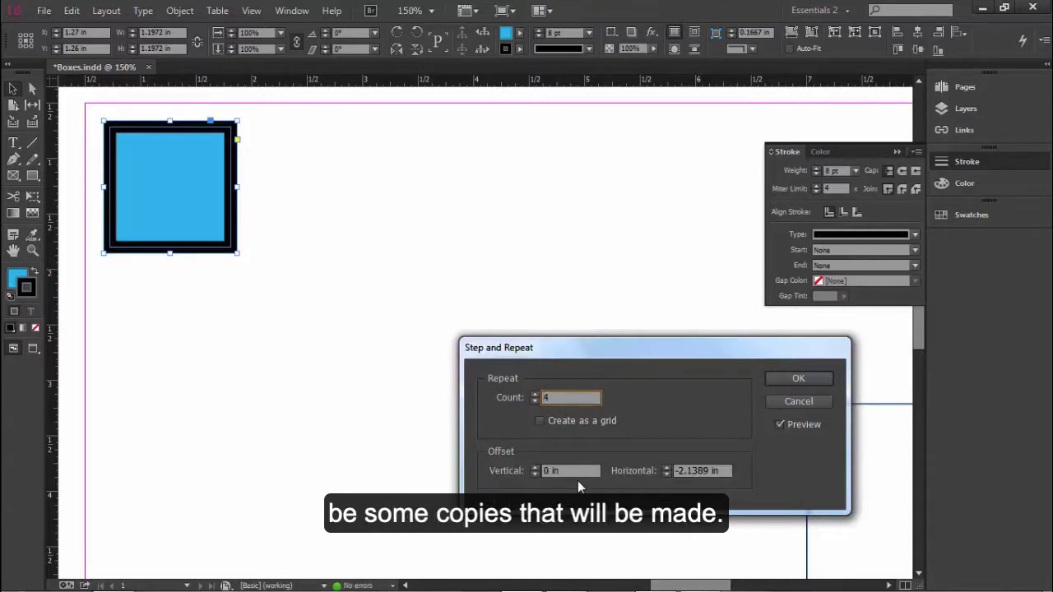
# Set both the vertical and horizontal offsets of the copies to 2 in.
pyautogui.moveTo(614, 346); pyautogui.dragTo(556, 289)
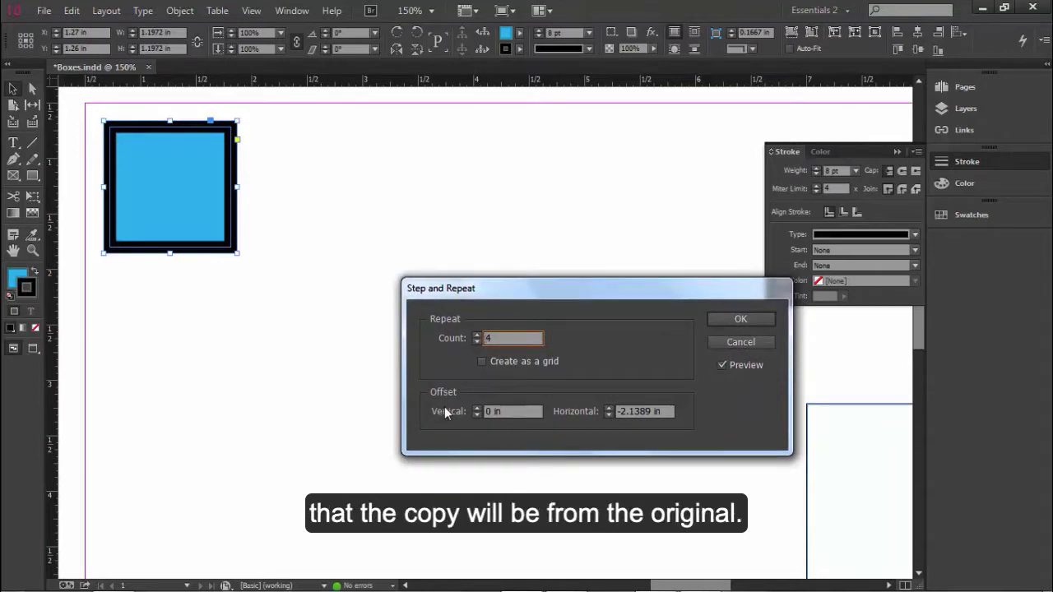
pyautogui.doubleClick(490, 412)
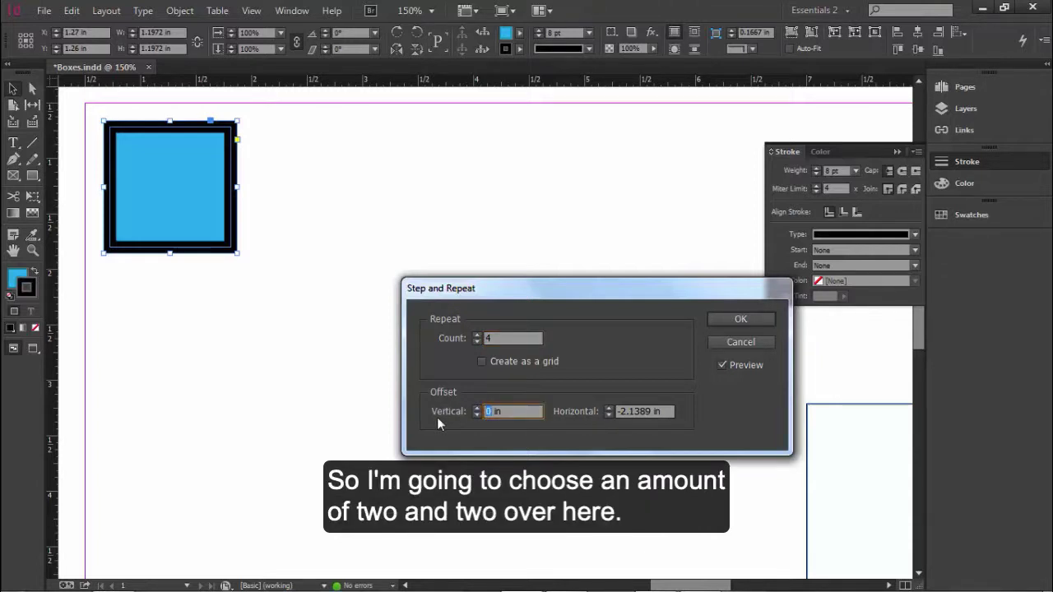
pyautogui.write('2')
pyautogui.press('Tab')
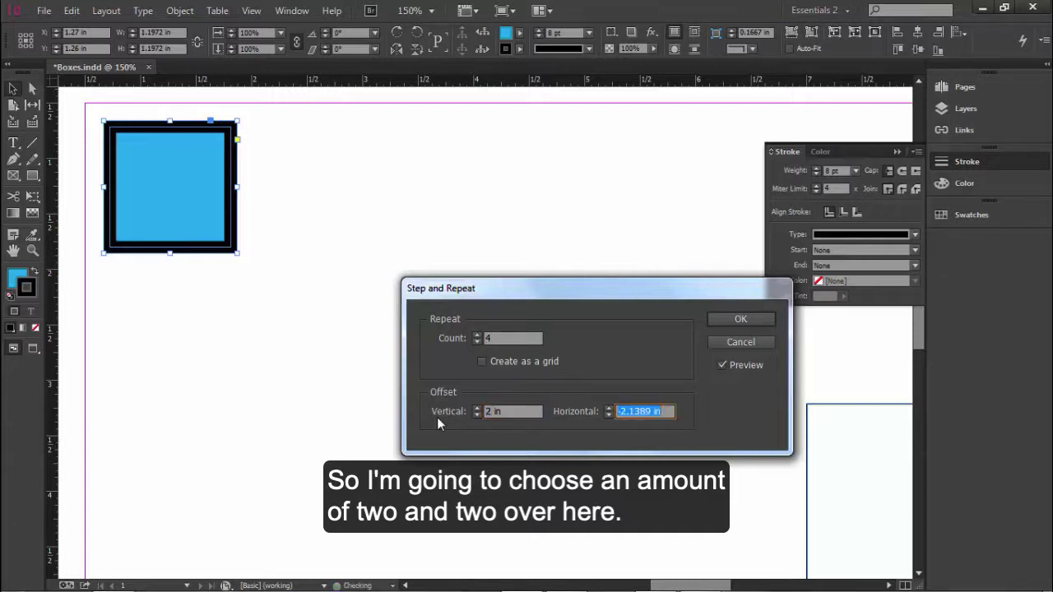
pyautogui.write('2')
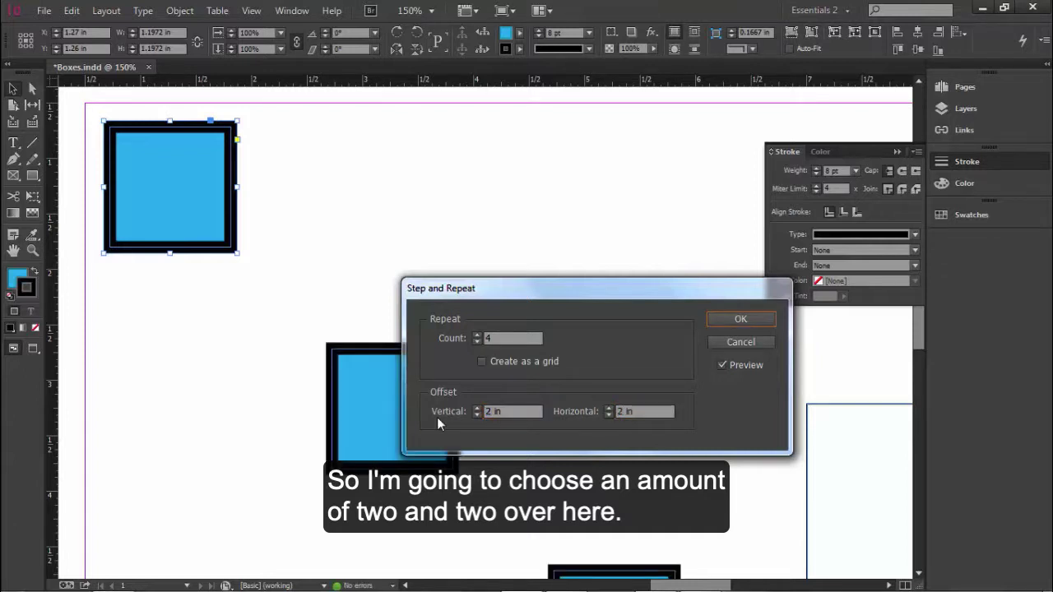
# Set the vertical and horizontal offsets of the copies to 1 in each.
pyautogui.moveTo(585, 296); pyautogui.dragTo(596, 163)
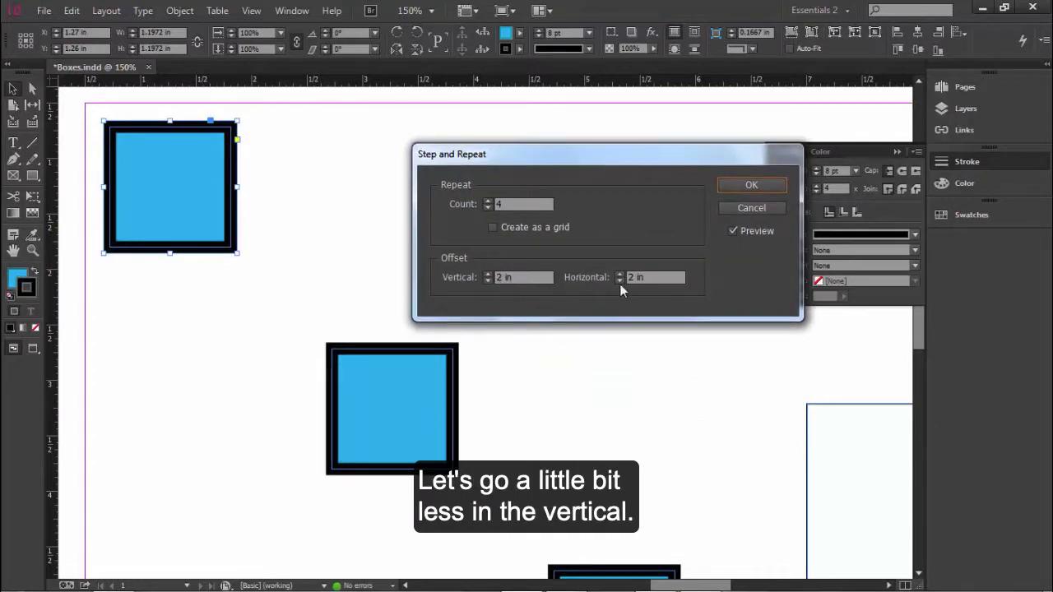
pyautogui.doubleClick(499, 277)
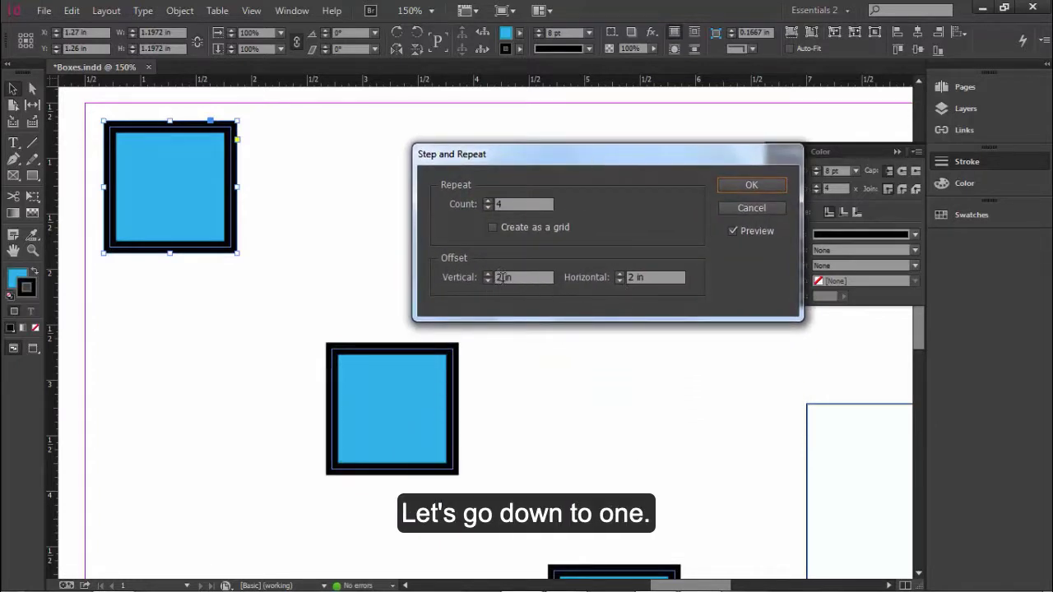
pyautogui.write('1')
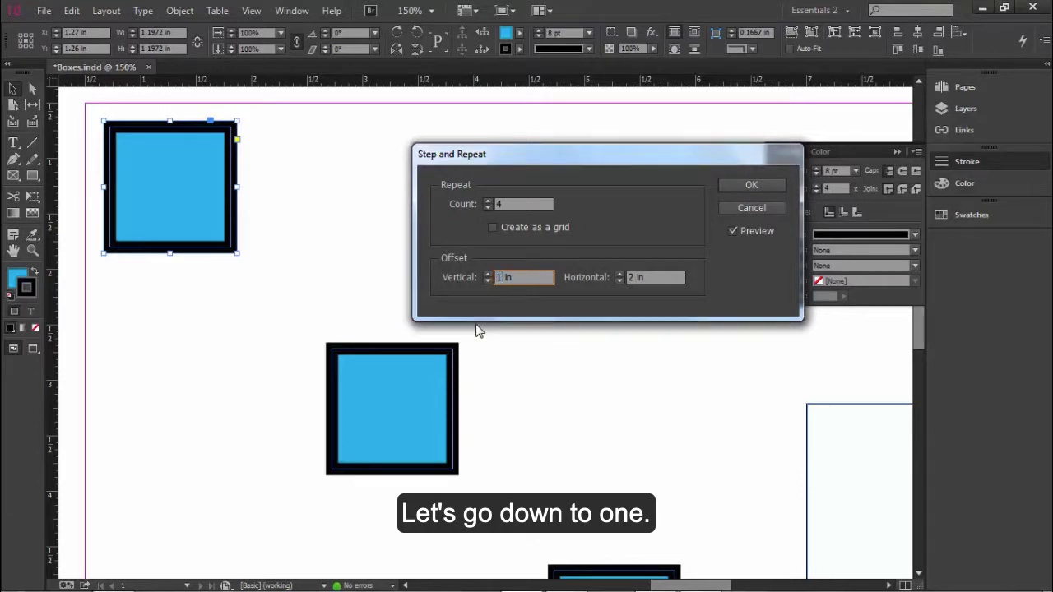
pyautogui.press('Tab')
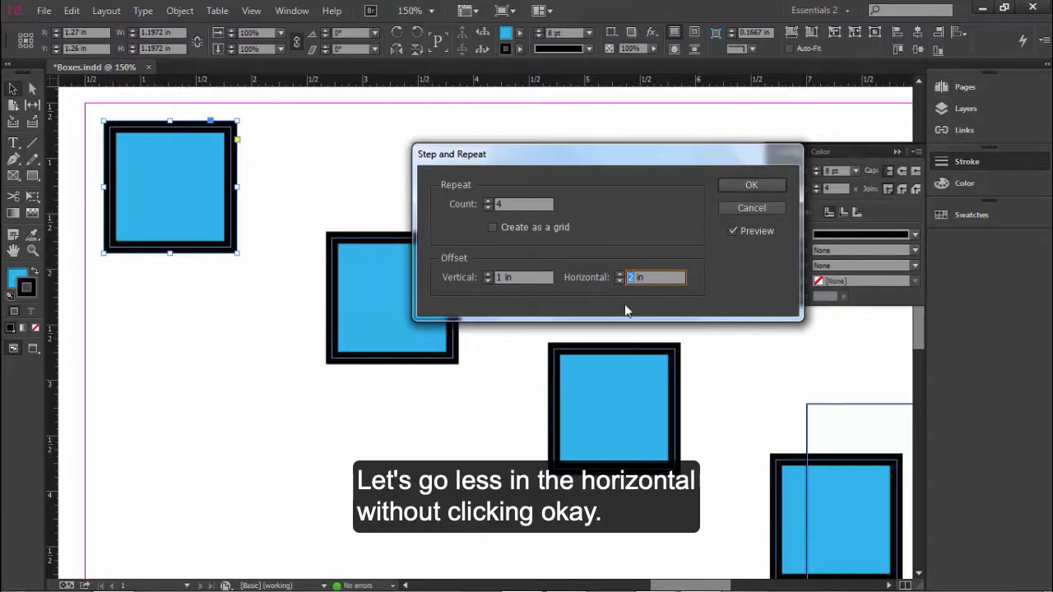
pyautogui.write('1')
pyautogui.press('Tab')
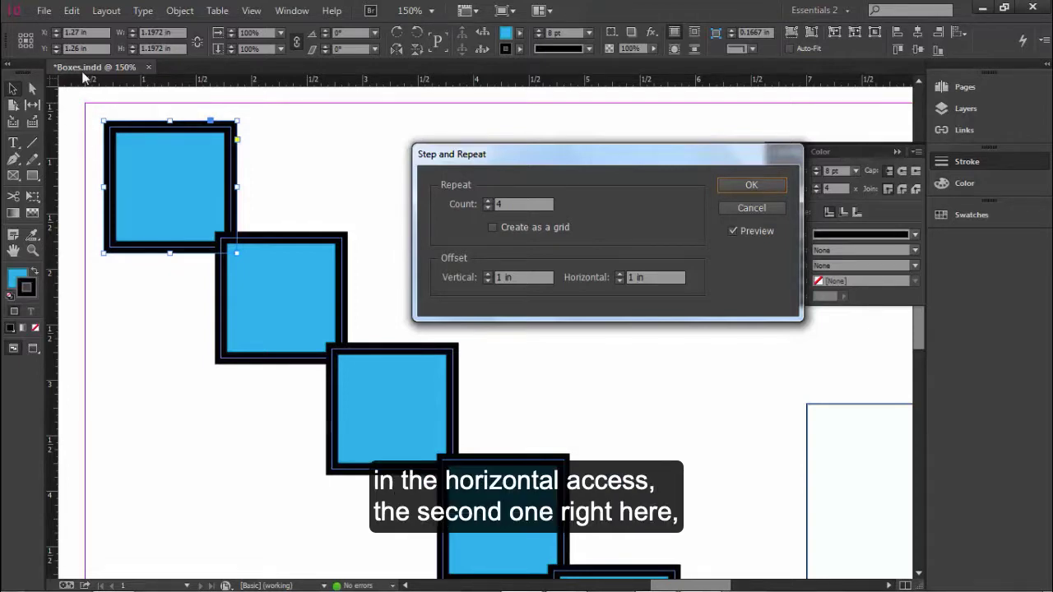
# Lower the horizontal offset in small increments to a negative value around -0.375 in so the previewed copies shift left.
pyautogui.click(619, 281)
pyautogui.click(619, 280)
pyautogui.click(618, 281)
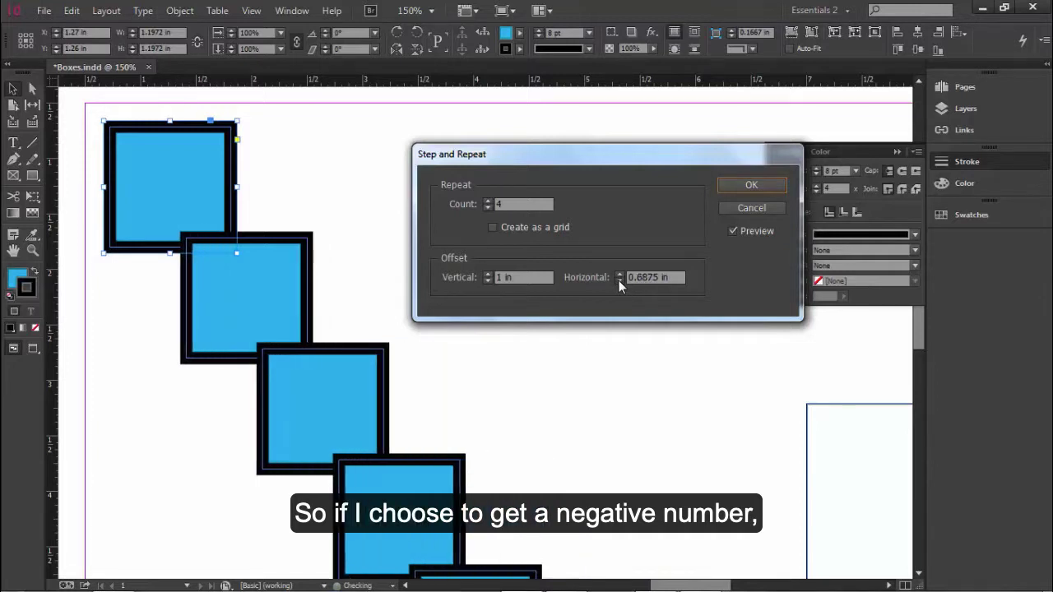
pyautogui.click(618, 280)
pyautogui.click(618, 281)
pyautogui.click(619, 280)
pyautogui.click(618, 280)
pyautogui.click(619, 280)
pyautogui.click(618, 281)
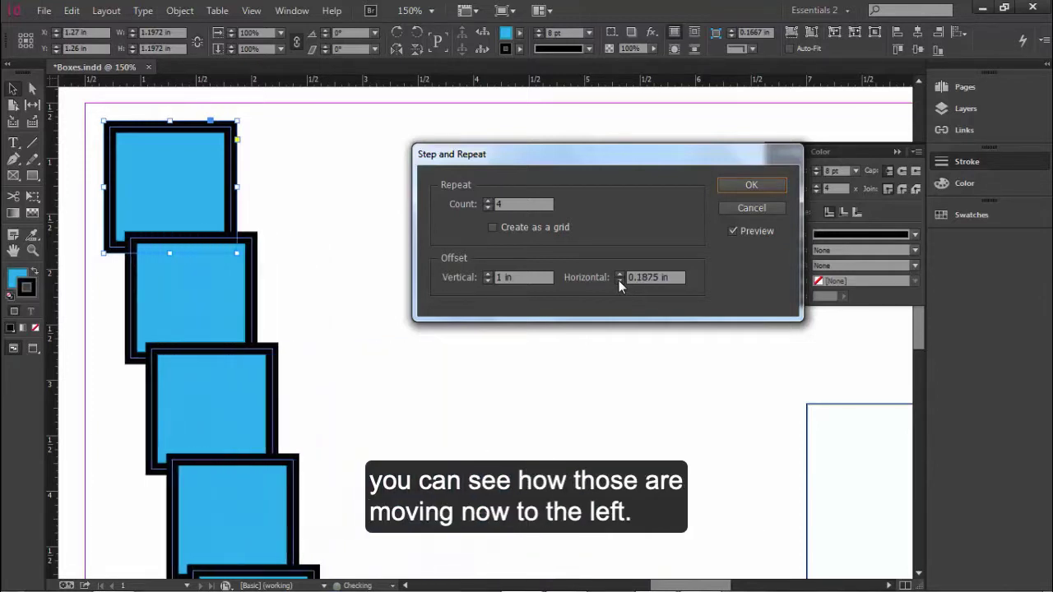
pyautogui.click(618, 281)
pyautogui.click(618, 281)
pyautogui.click(618, 281)
pyautogui.click(618, 280)
pyautogui.click(618, 281)
pyautogui.click(619, 280)
pyautogui.click(618, 280)
pyautogui.click(618, 281)
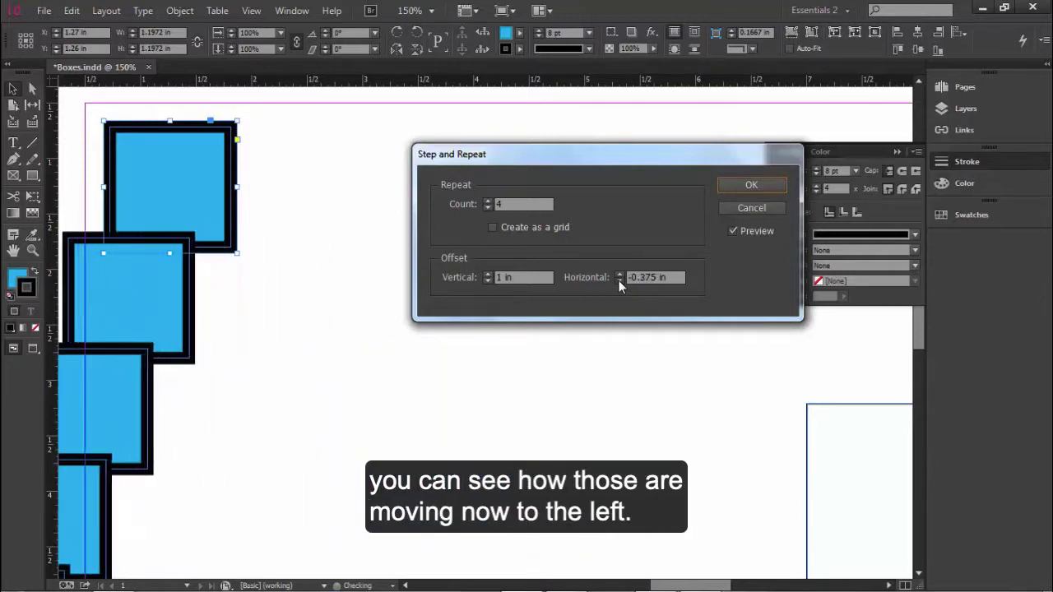
pyautogui.click(619, 280)
# Raise the horizontal offset to a positive value above 0.3125 in and lower it again to about -0.375 in.
pyautogui.click(618, 274)
pyautogui.click(618, 274)
pyautogui.click(619, 274)
pyautogui.click(619, 274)
pyautogui.click(618, 274)
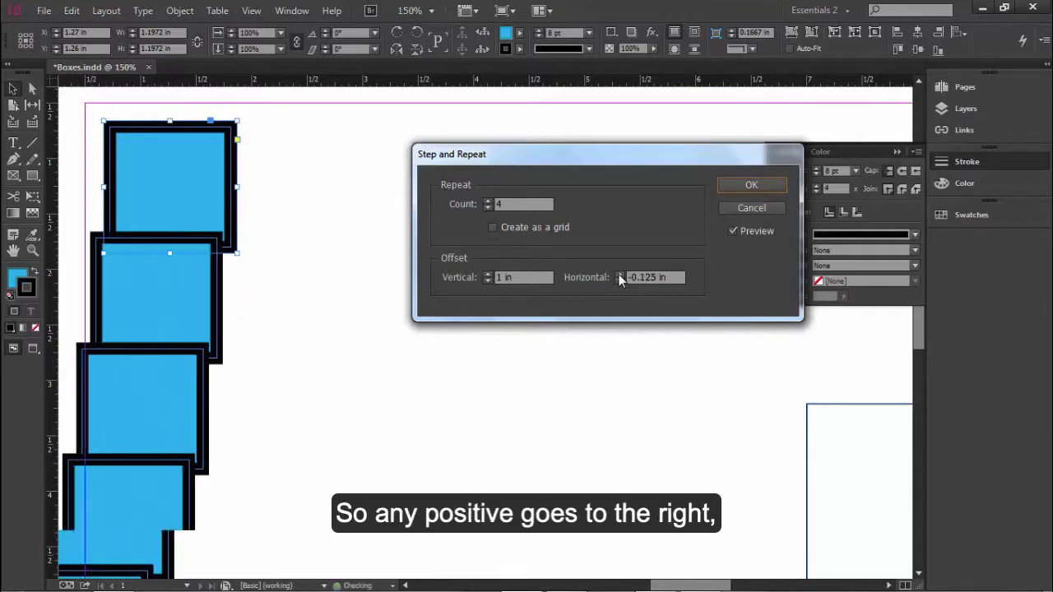
pyautogui.click(618, 274)
pyautogui.click(618, 274)
pyautogui.click(619, 274)
pyautogui.click(620, 281)
pyautogui.click(619, 281)
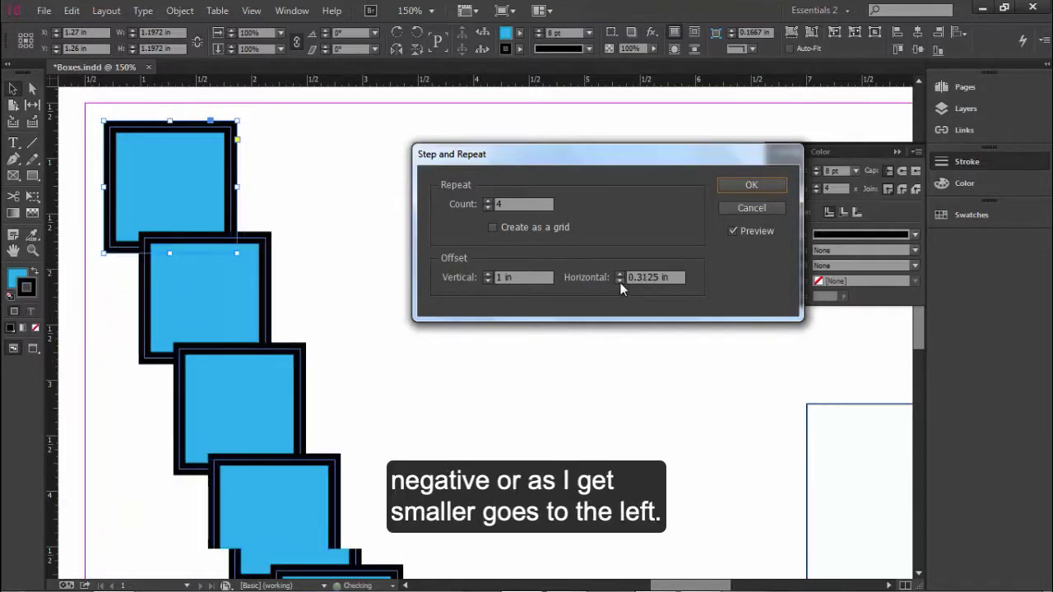
pyautogui.click(619, 281)
pyautogui.click(619, 282)
pyautogui.click(620, 281)
pyautogui.click(619, 281)
pyautogui.click(619, 281)
pyautogui.click(619, 282)
pyautogui.click(620, 282)
pyautogui.click(620, 281)
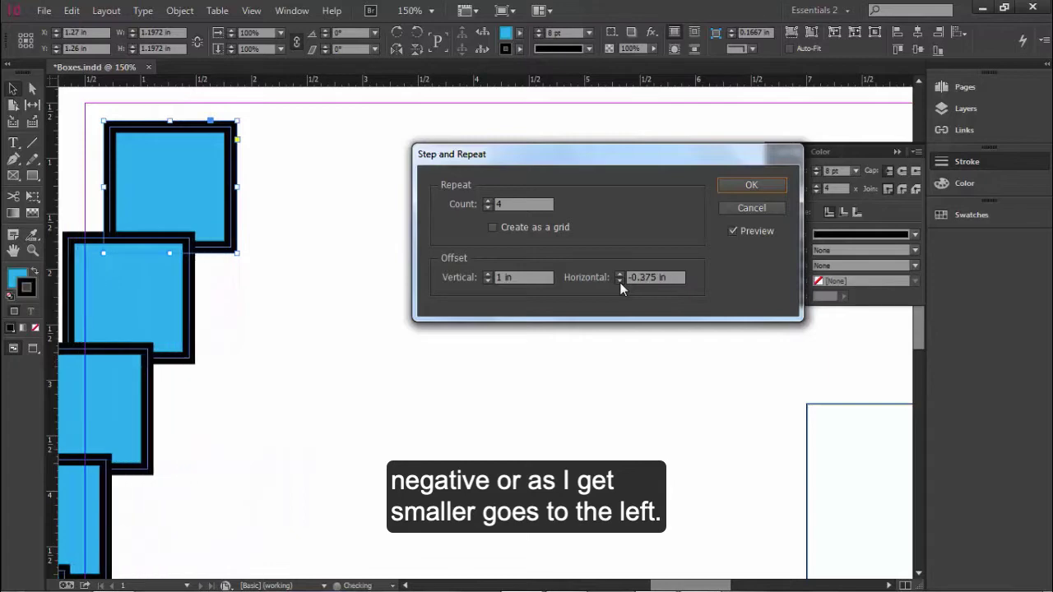
pyautogui.click(619, 281)
pyautogui.click(619, 281)
# Raise the horizontal offset of the copies in small increments to 1 in.
pyautogui.click(619, 273)
pyautogui.click(618, 274)
pyautogui.click(619, 274)
pyautogui.click(619, 274)
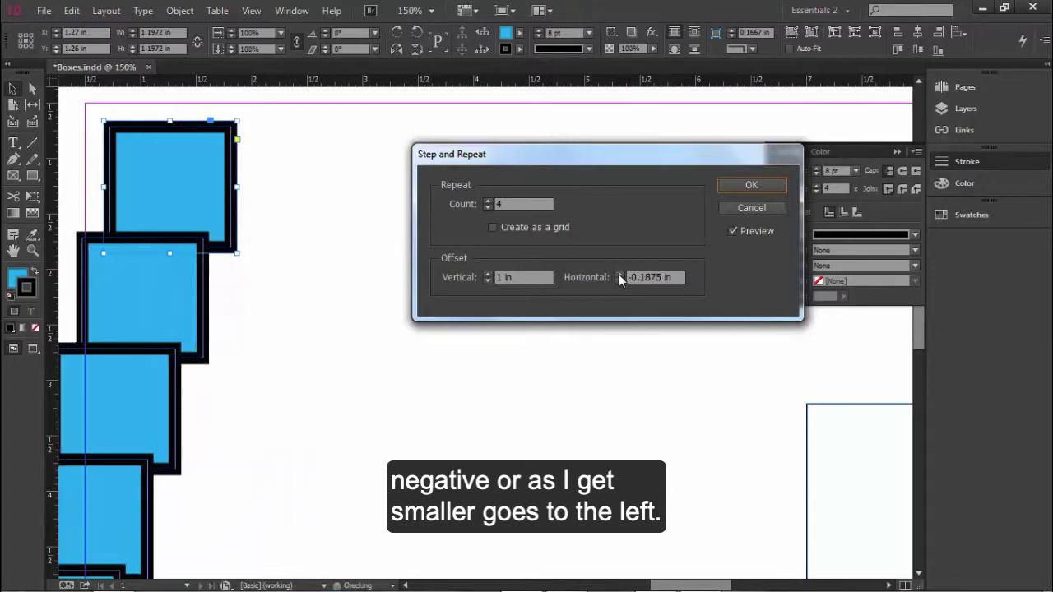
pyautogui.click(618, 274)
pyautogui.click(618, 274)
pyautogui.click(618, 274)
pyautogui.click(618, 274)
pyautogui.click(618, 274)
pyautogui.click(619, 274)
pyautogui.click(619, 274)
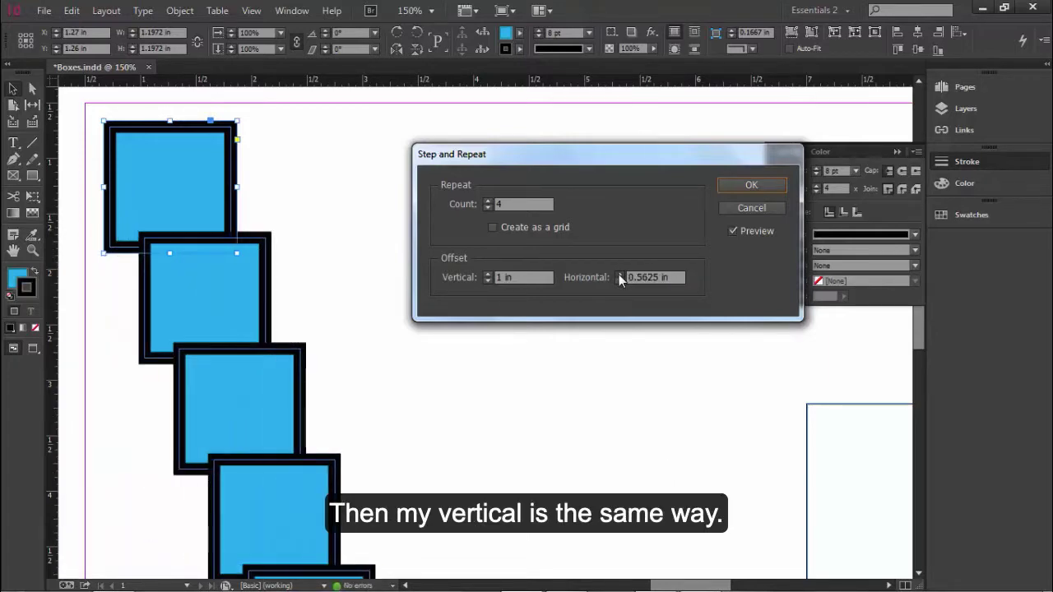
pyautogui.click(618, 274)
pyautogui.click(618, 274)
pyautogui.click(619, 273)
pyautogui.click(618, 274)
pyautogui.click(619, 274)
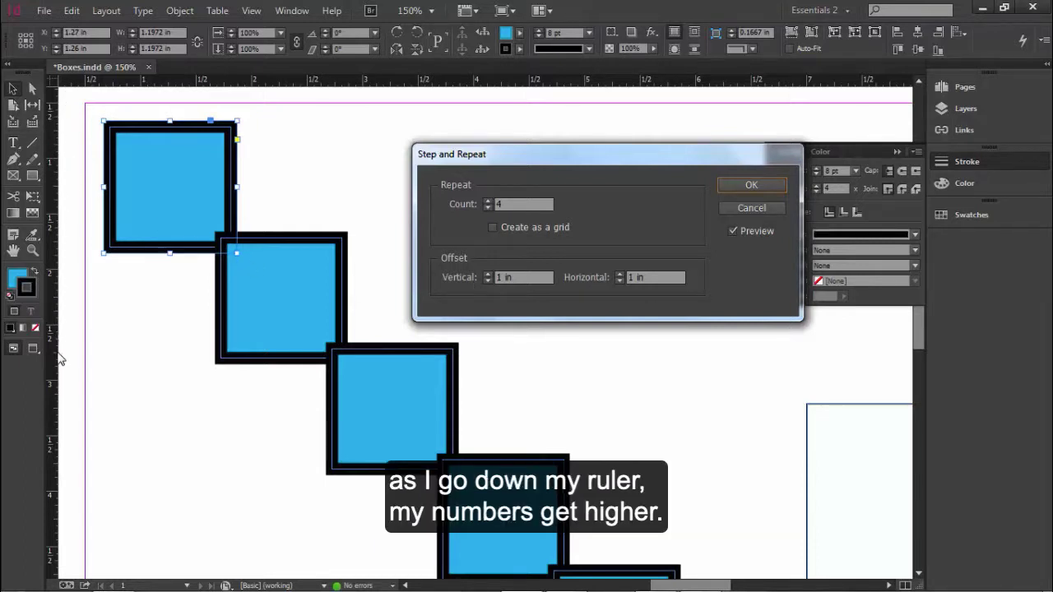
# Increase the vertical offset to 1.4375 in to move the previewed copies farther down.
pyautogui.click(487, 273)
pyautogui.click(487, 273)
pyautogui.click(487, 273)
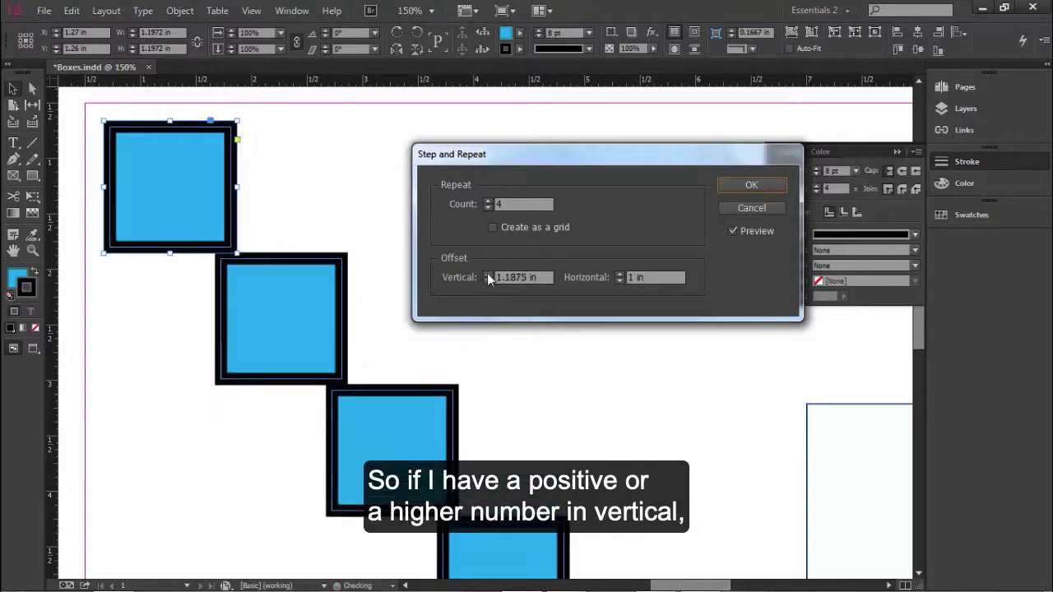
pyautogui.click(487, 273)
pyautogui.click(487, 273)
pyautogui.click(487, 273)
pyautogui.click(487, 273)
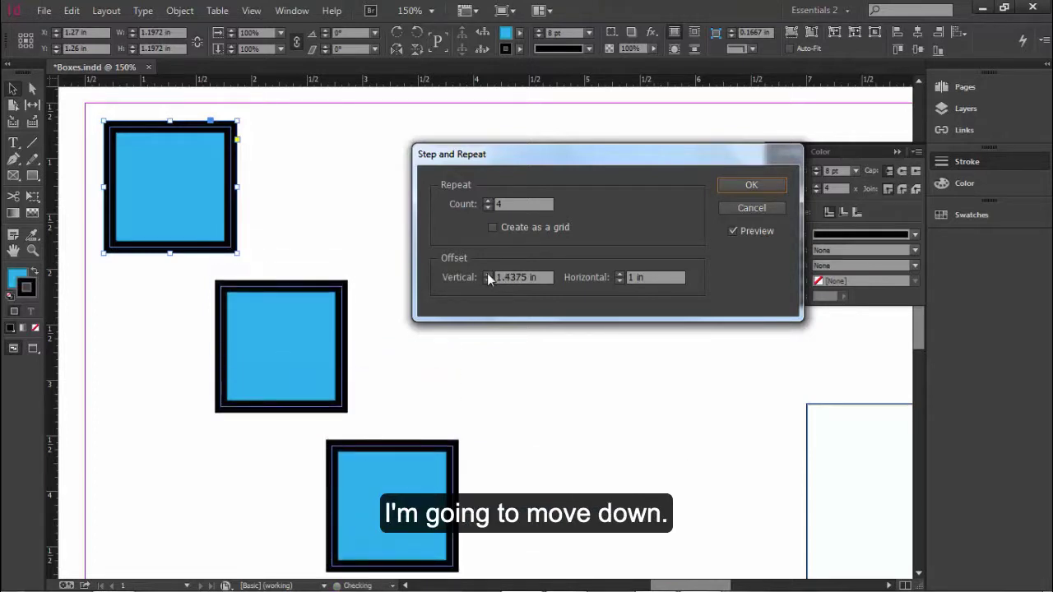
# Decrease the vertical offset in small increments to below 0.125 in to move the previewed copies up.
pyautogui.click(487, 280)
pyautogui.click(487, 281)
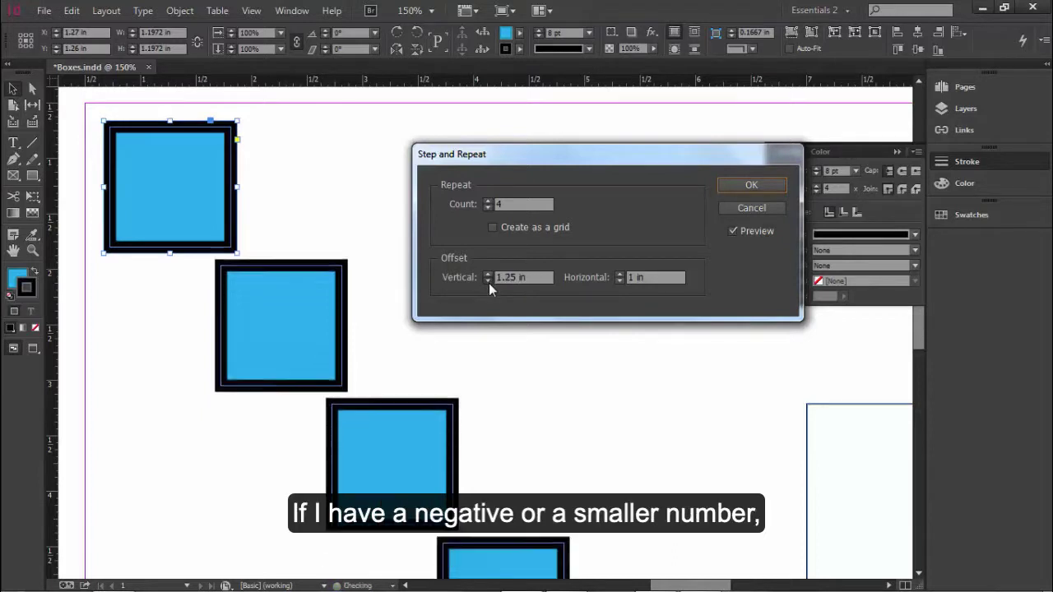
pyautogui.click(487, 281)
pyautogui.click(487, 281)
pyautogui.click(486, 280)
pyautogui.click(487, 281)
pyautogui.click(487, 281)
pyautogui.click(487, 281)
pyautogui.click(487, 280)
pyautogui.click(487, 280)
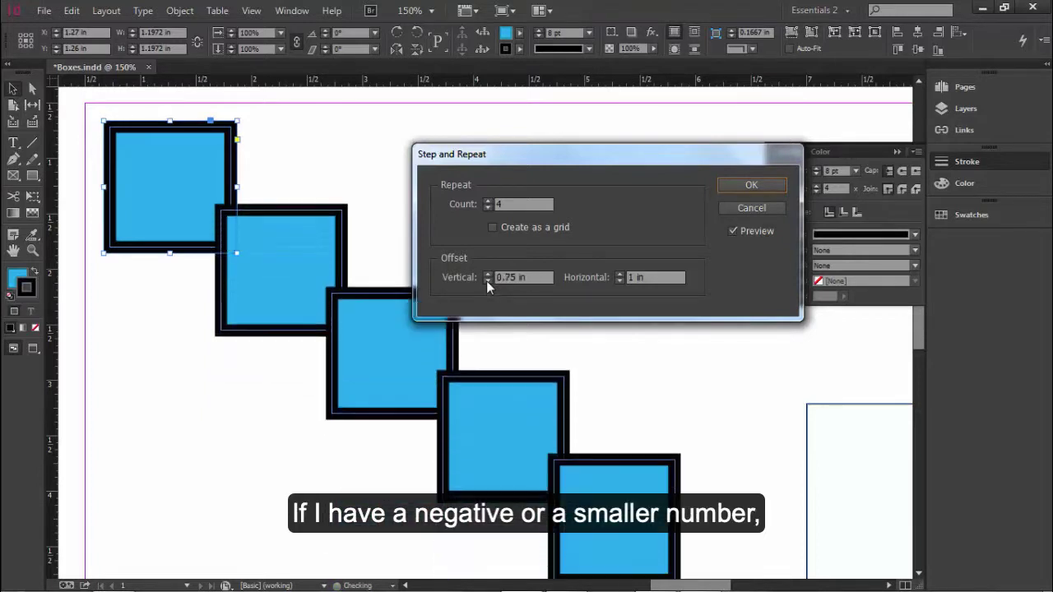
pyautogui.click(487, 280)
pyautogui.click(487, 281)
pyautogui.click(487, 280)
pyautogui.click(486, 281)
pyautogui.click(487, 281)
pyautogui.click(486, 280)
pyautogui.click(487, 280)
pyautogui.click(487, 281)
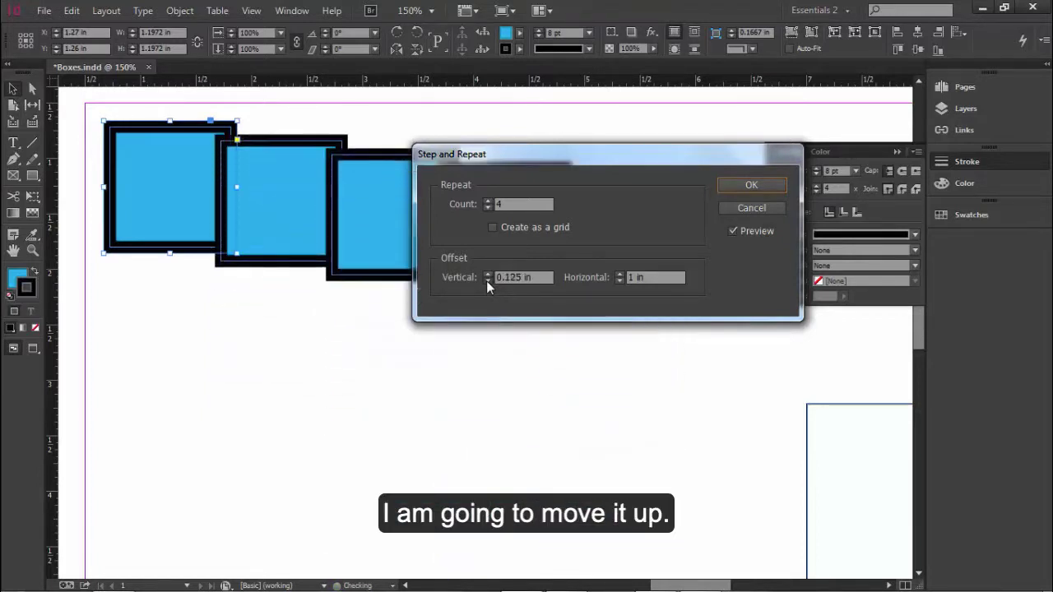
pyautogui.click(487, 280)
pyautogui.click(487, 280)
pyautogui.click(487, 280)
# Raise the vertical offset of the copies in small increments to 0.75 in.
pyautogui.click(488, 272)
pyautogui.click(489, 272)
pyautogui.click(488, 272)
pyautogui.click(489, 272)
pyautogui.click(489, 273)
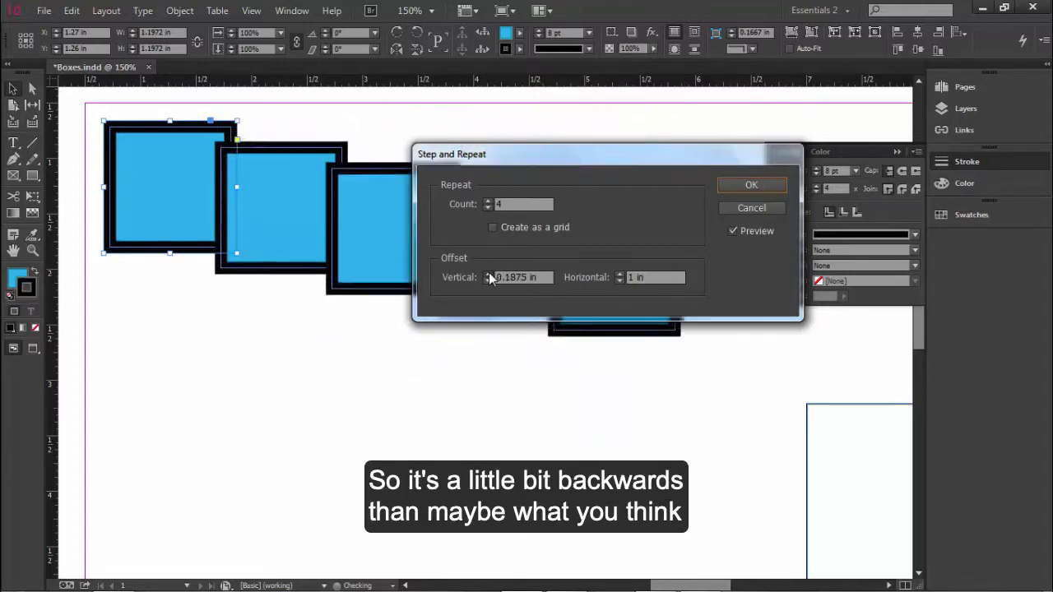
pyautogui.click(489, 272)
pyautogui.click(489, 273)
pyautogui.click(488, 272)
pyautogui.click(488, 273)
pyautogui.click(489, 273)
pyautogui.click(489, 272)
pyautogui.click(488, 272)
pyautogui.click(489, 272)
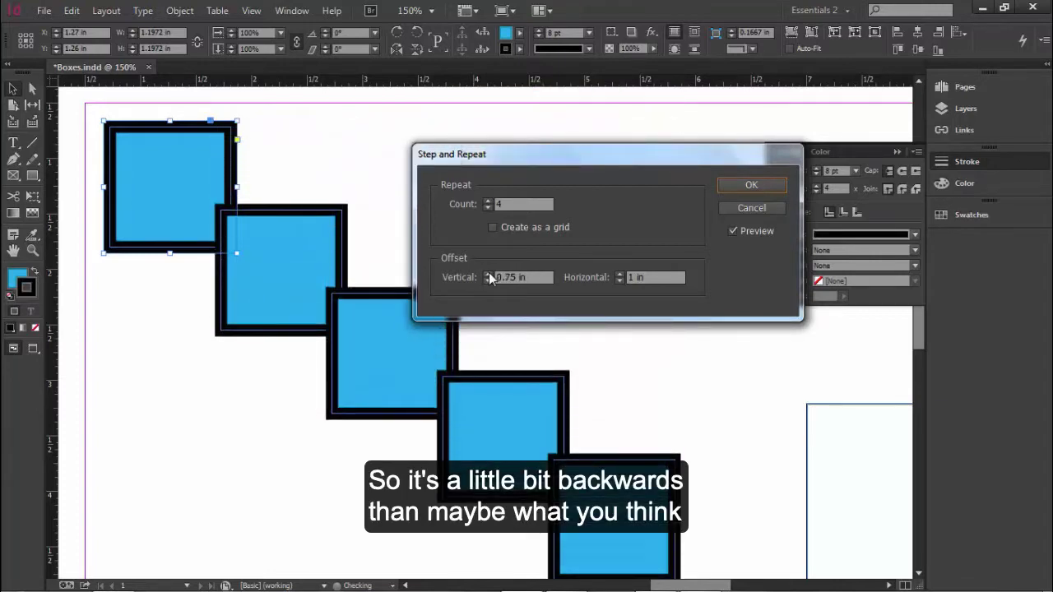
# Increase the horizontal offset of the copies to 1.25 in.
pyautogui.click(620, 274)
pyautogui.click(620, 274)
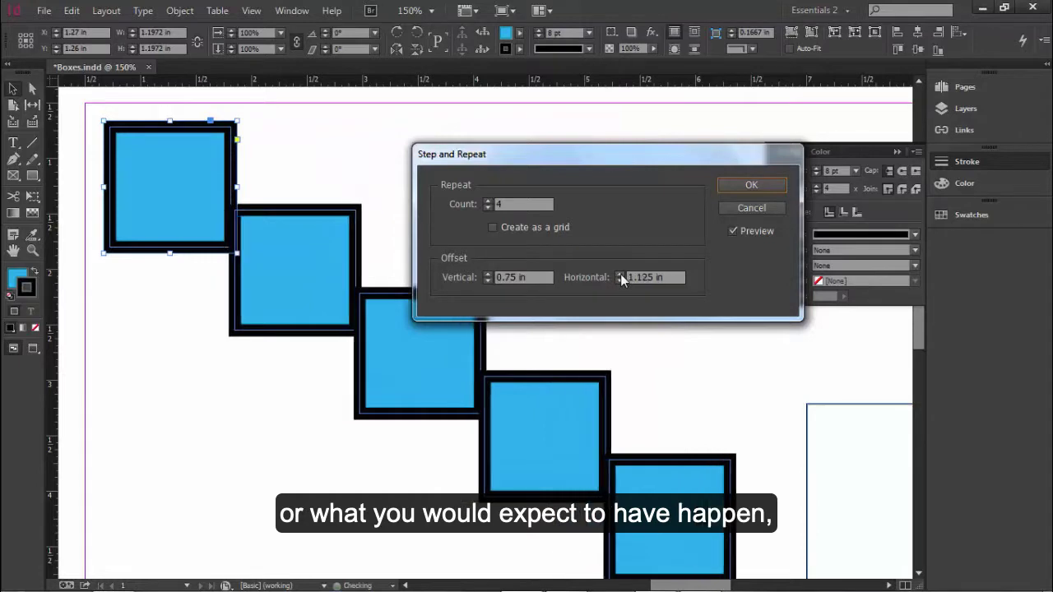
pyautogui.click(620, 274)
pyautogui.click(620, 273)
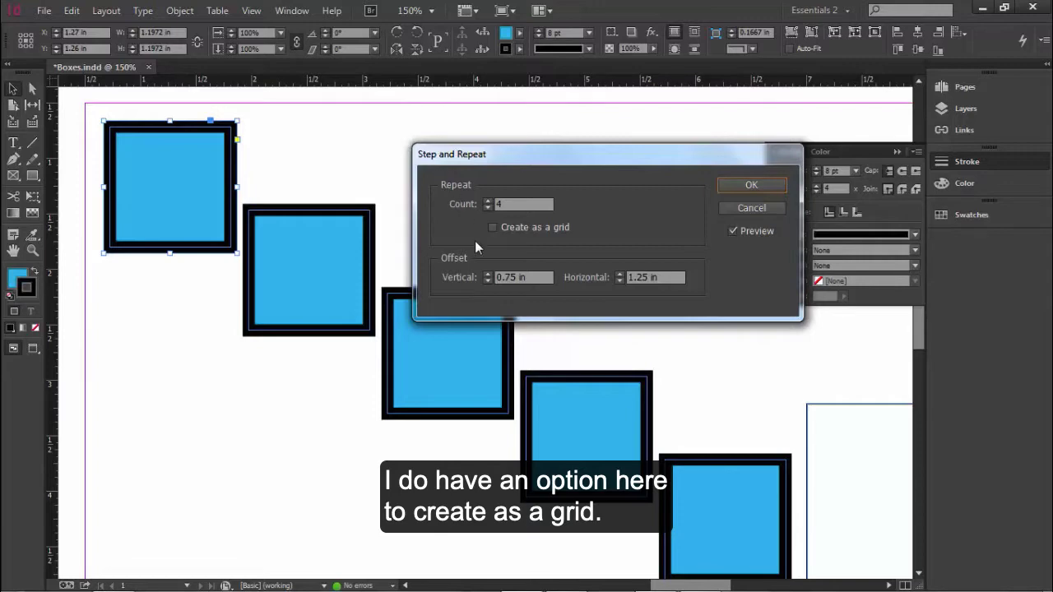
# Arrange the copies as a grid of 4 rows and 2 columns with a vertical offset of 0.8125 in.
pyautogui.click(493, 230)
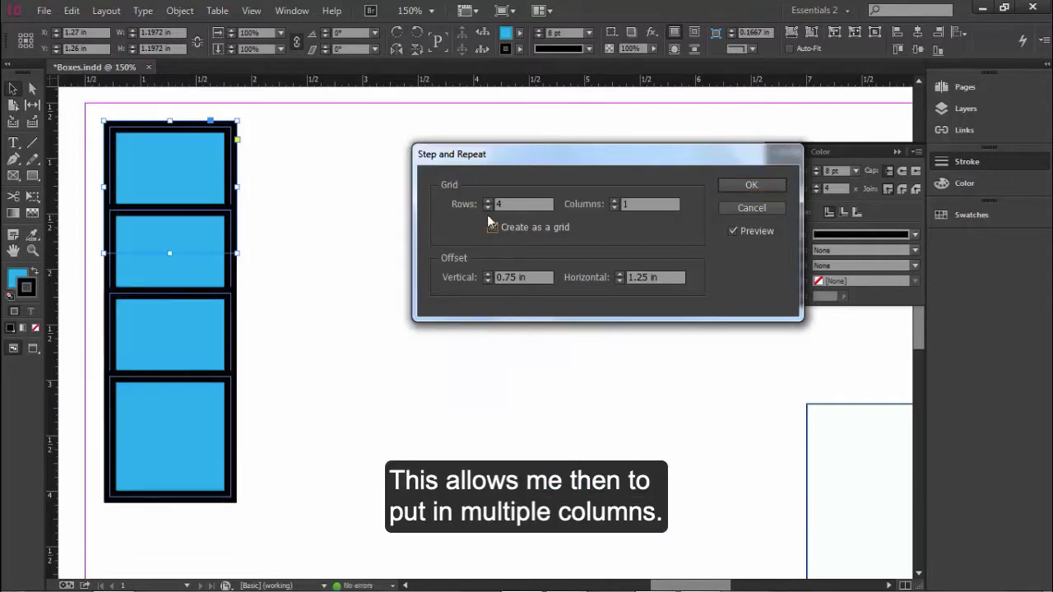
pyautogui.click(613, 201)
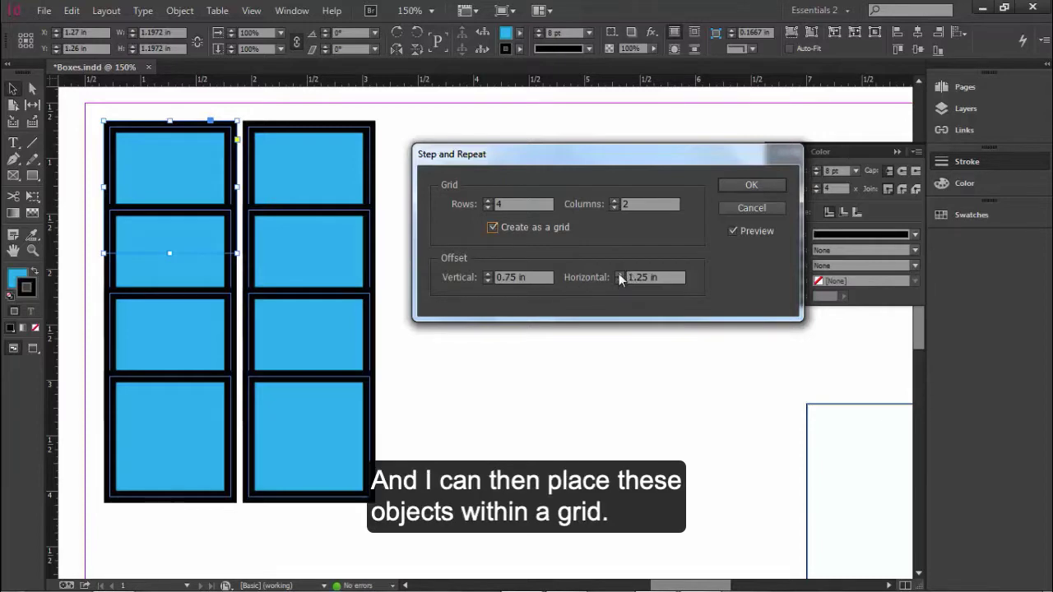
pyautogui.click(488, 274)
pyautogui.click(488, 274)
pyautogui.click(489, 274)
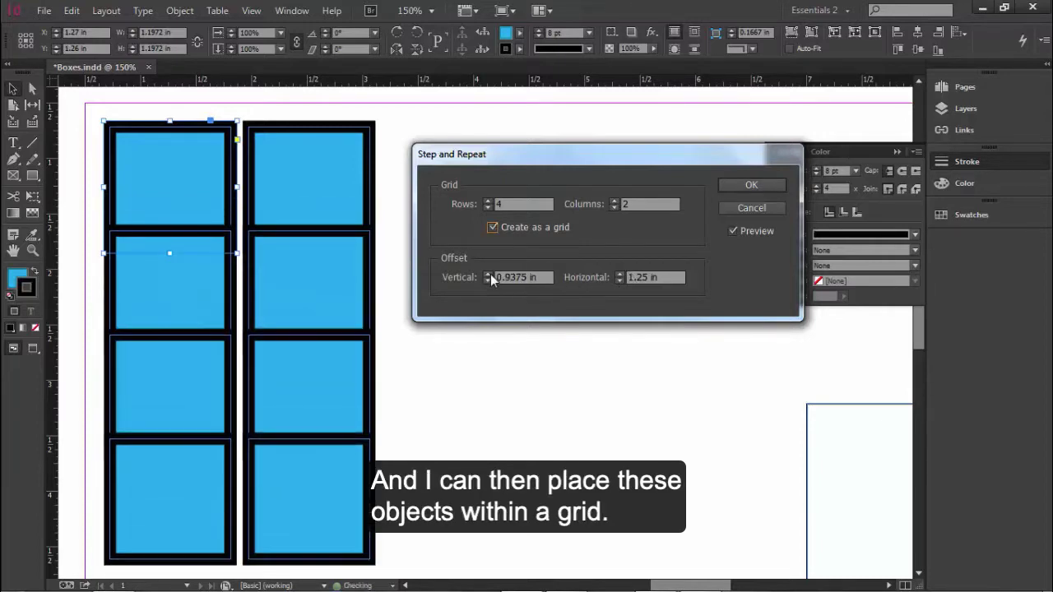
pyautogui.click(488, 274)
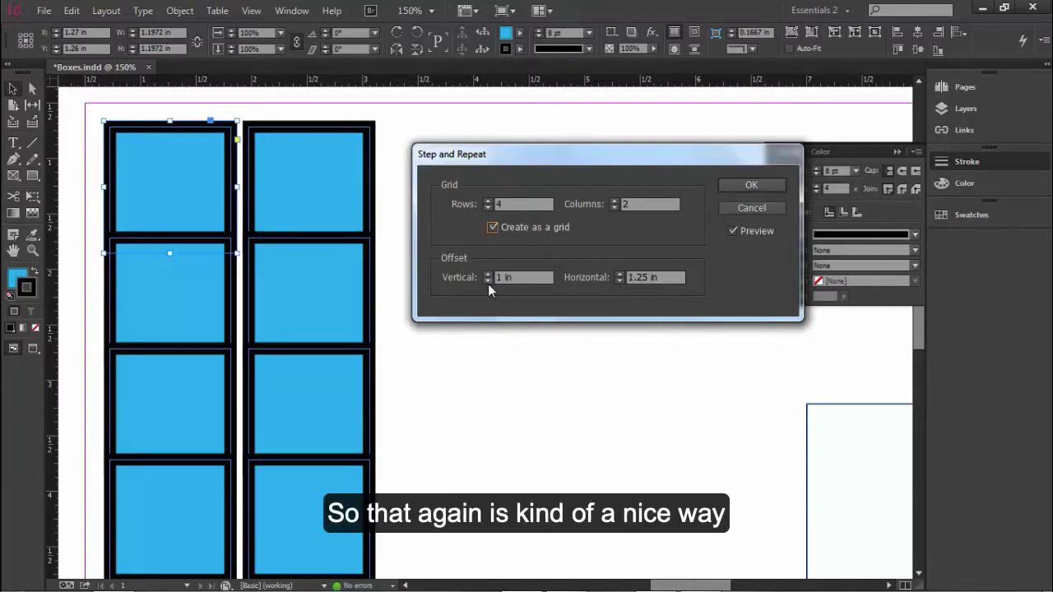
pyautogui.click(487, 282)
pyautogui.click(487, 282)
pyautogui.click(487, 282)
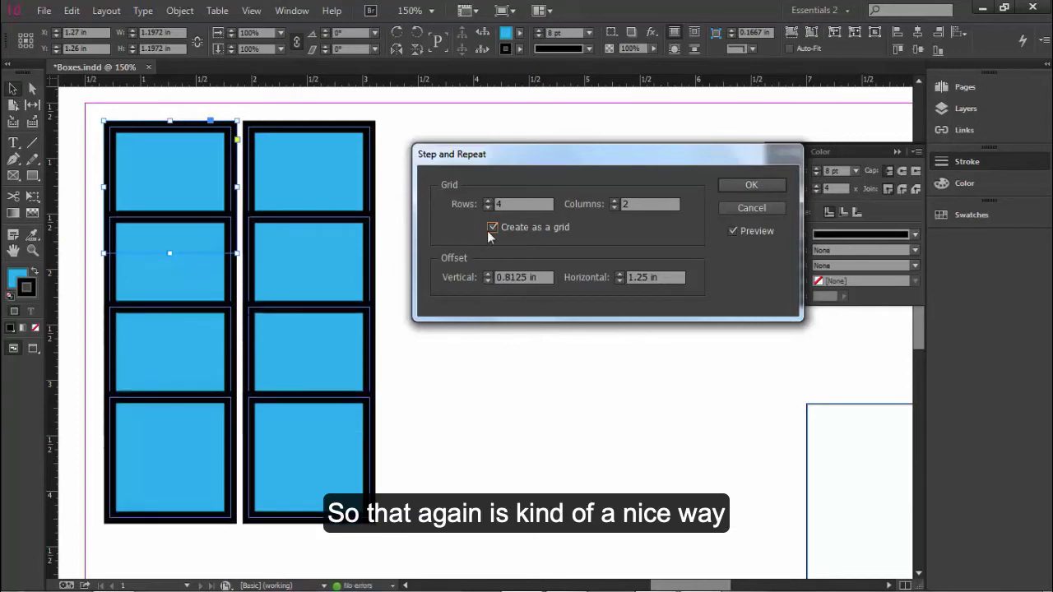